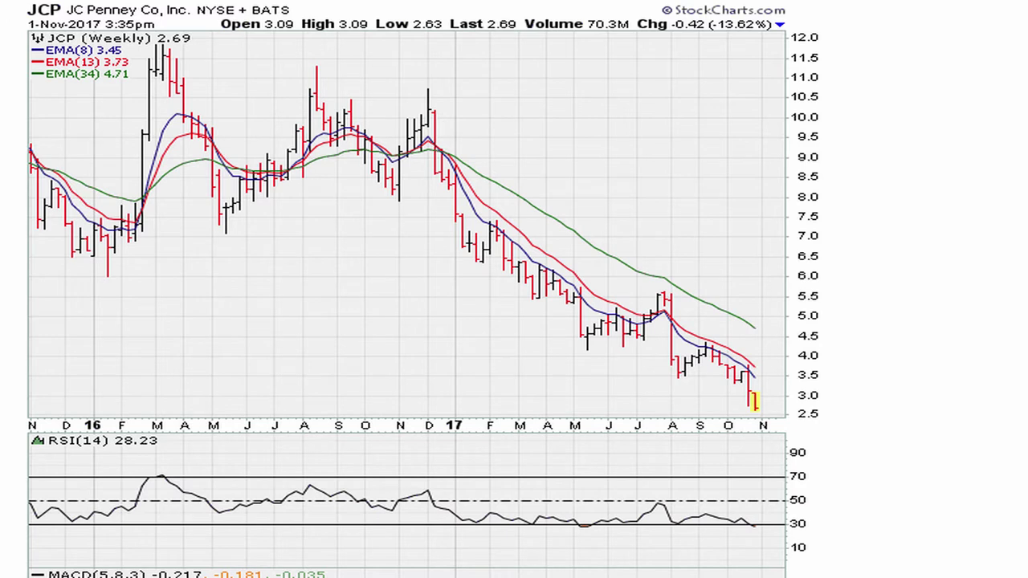
Step: Handwrite 30.9 in black on the empty area above the declining prices of the weekly JCP chart
mouse_move(518, 91)
left_mouse_down()
mouse_move(562, 101)
mouse_move(573, 123)
mouse_move(538, 138)
left_mouse_up()
left_click_drag(606, 84, 610, 119)
left_click(631, 117)
mouse_move(679, 80)
left_mouse_down()
mouse_move(657, 103)
mouse_move(687, 148)
left_mouse_up()
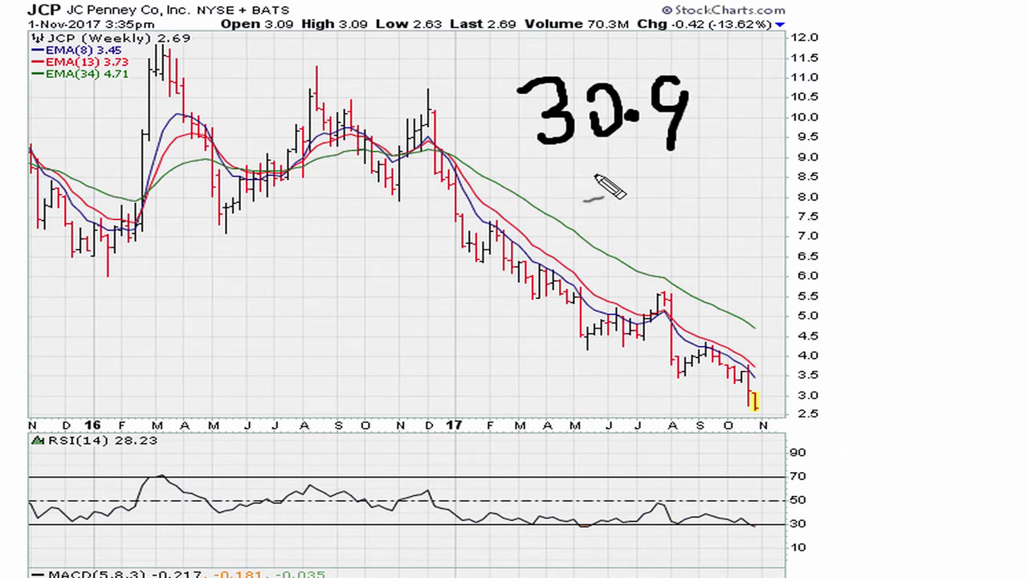
Step: Handwrite 69.1 in black beneath the 30.9 and add a check mark beside each number
mouse_move(622, 172)
left_mouse_down()
mouse_move(624, 213)
mouse_move(602, 208)
left_mouse_up()
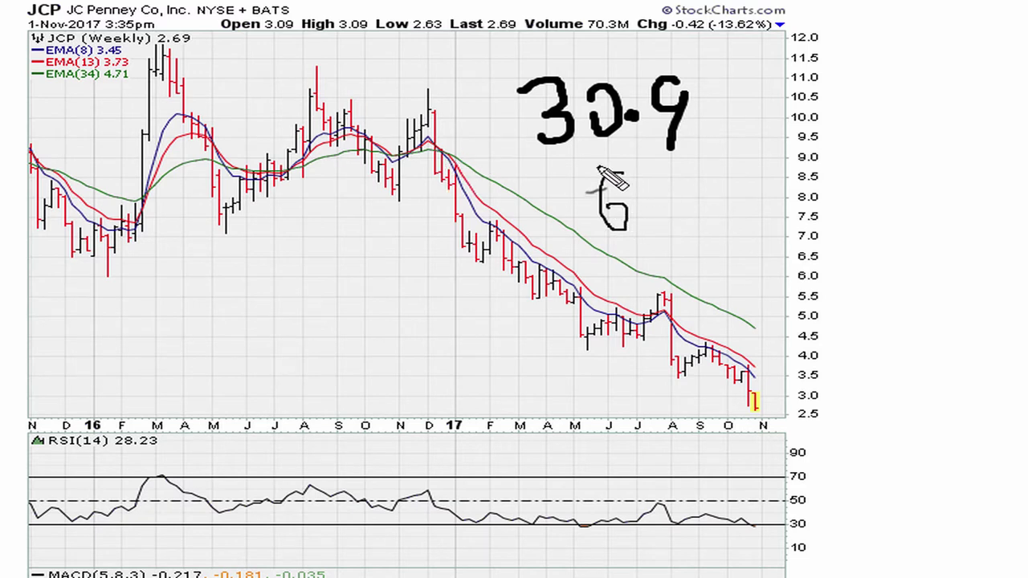
mouse_move(593, 198)
left_mouse_down()
mouse_move(620, 230)
mouse_move(606, 209)
left_mouse_up()
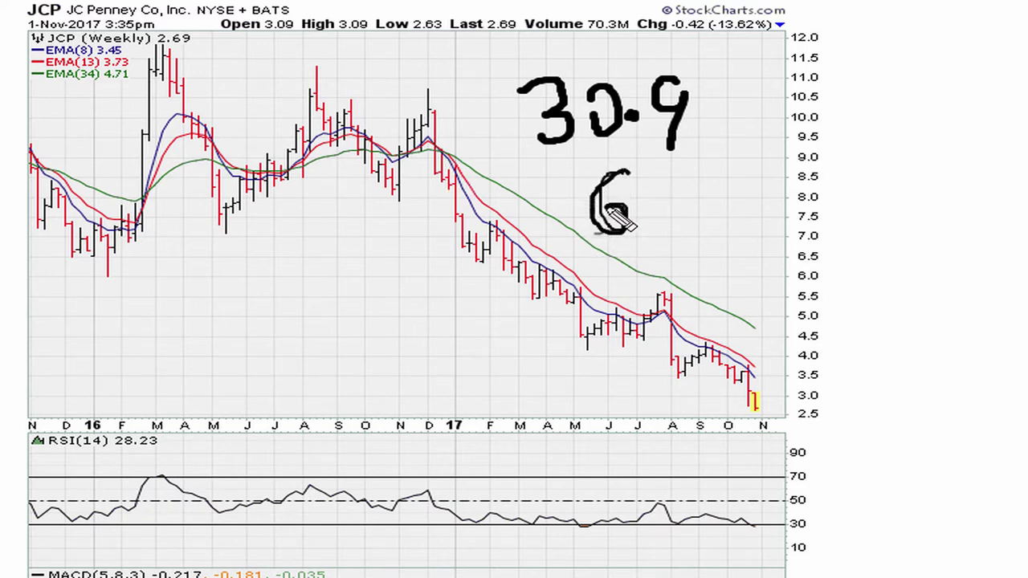
mouse_move(662, 174)
left_mouse_down()
mouse_move(660, 236)
mouse_move(689, 209)
left_mouse_up()
left_click_drag(718, 170, 715, 230)
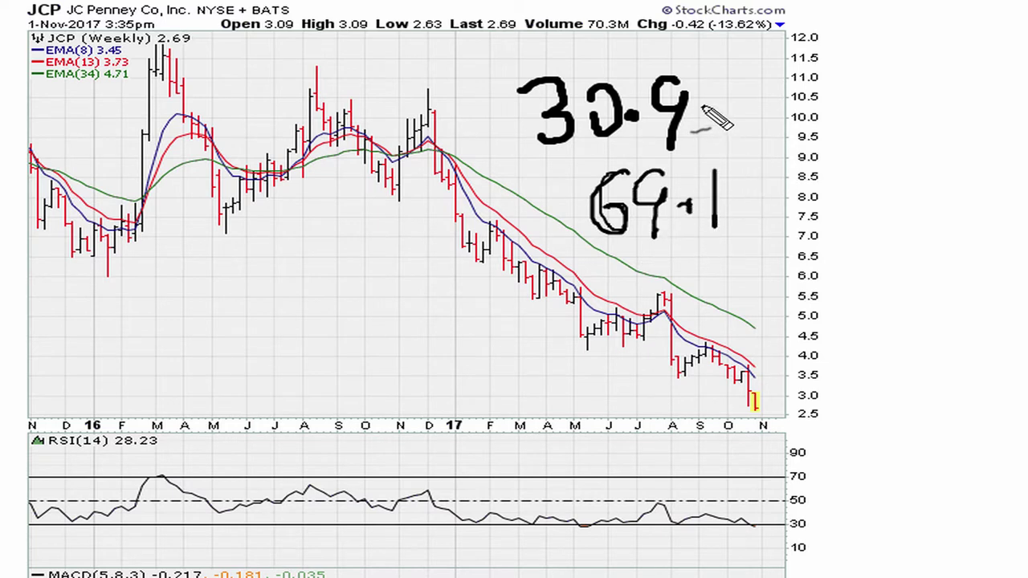
mouse_move(700, 107)
left_mouse_down()
mouse_move(705, 126)
mouse_move(767, 88)
left_mouse_up()
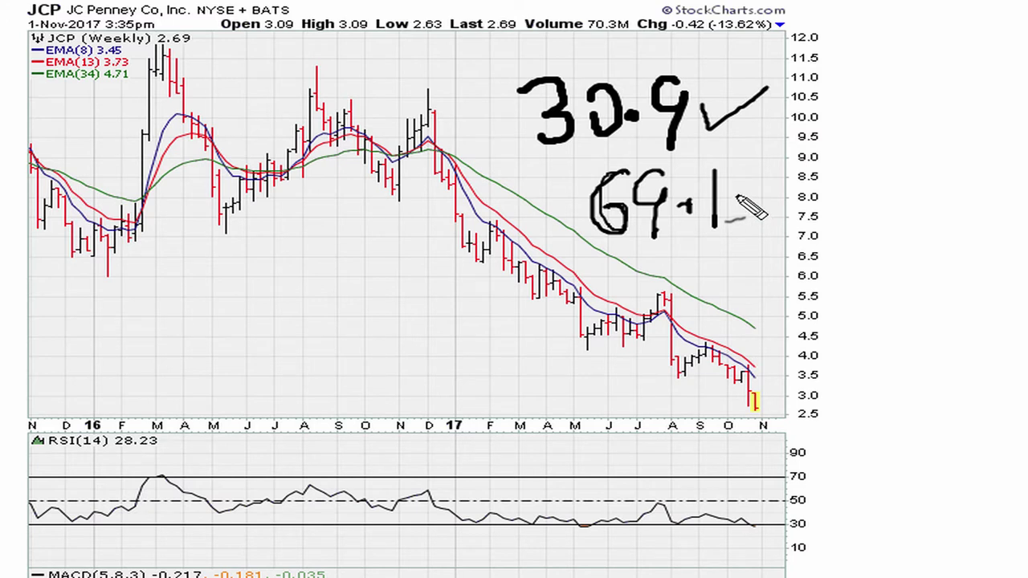
left_click_drag(737, 197, 796, 181)
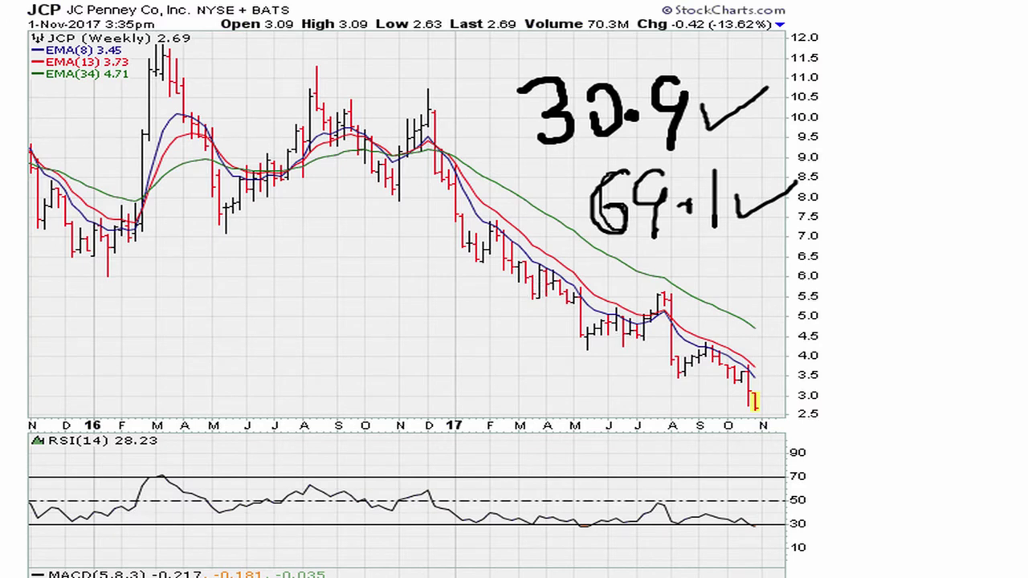
Step: Trace the 2017 price decline in red and mark RSI resistance with a blue trendline, a blue arrow at the late-July peak and a red box
mouse_move(413, 158)
left_mouse_down()
mouse_move(459, 166)
mouse_move(518, 232)
mouse_move(690, 331)
mouse_move(783, 364)
left_mouse_up()
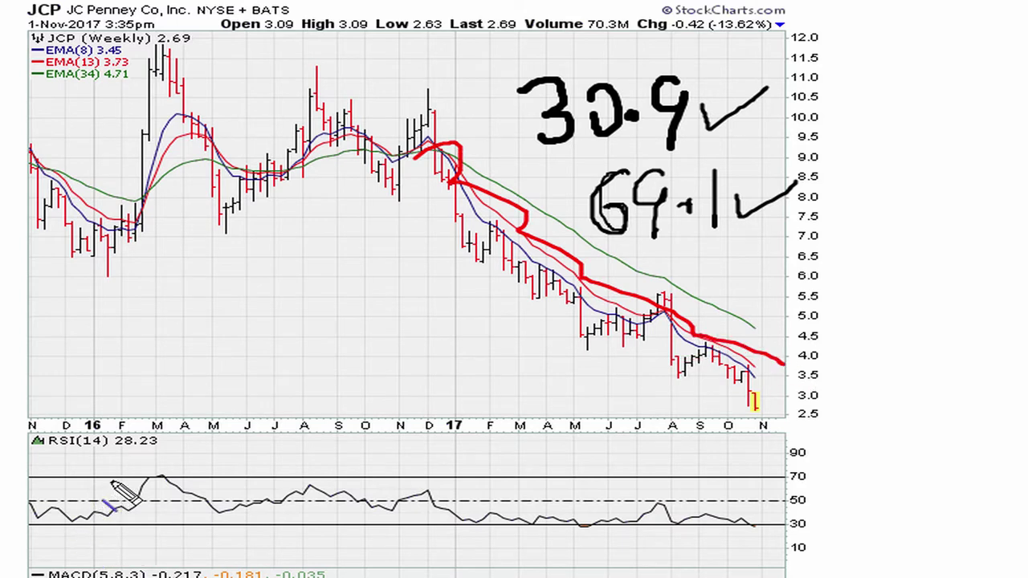
left_click_drag(159, 475, 807, 512)
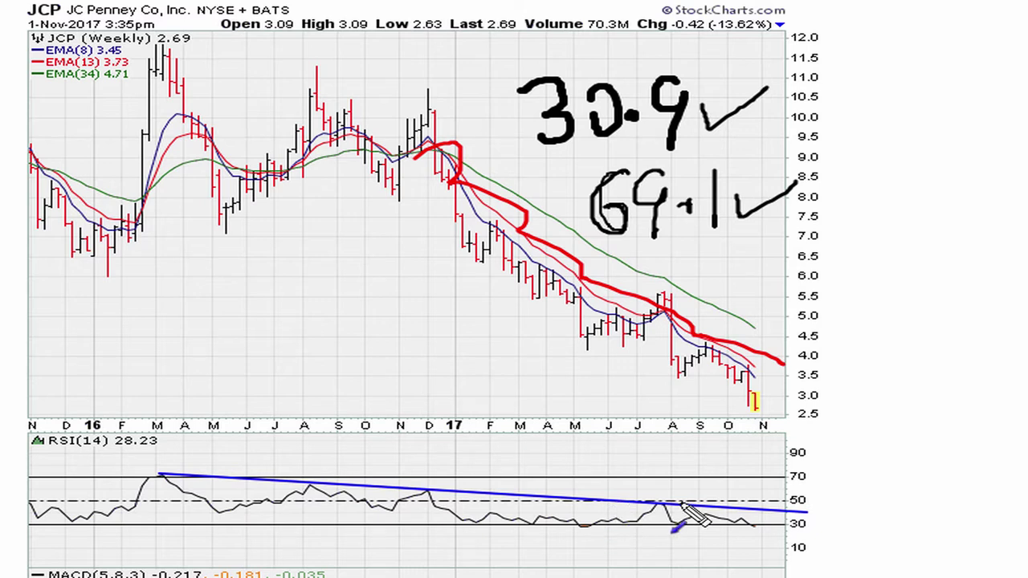
left_click_drag(695, 473, 664, 499)
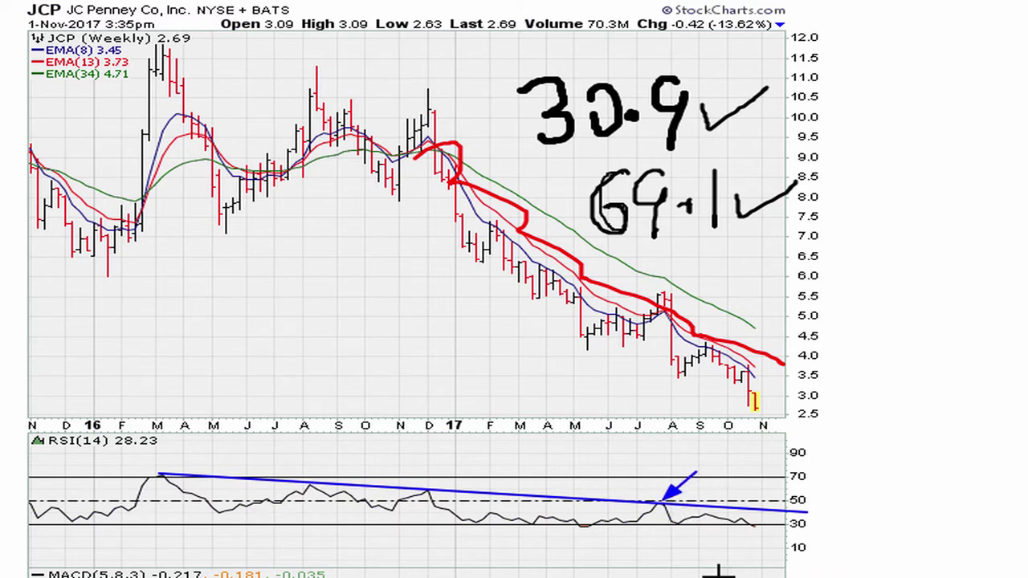
left_click_drag(646, 502, 676, 509)
Step: Draw a black trendline along the RSI lows, mark its break with a black arrow, and extend the line to the late-July RSI peak
left_click_drag(72, 520, 446, 508)
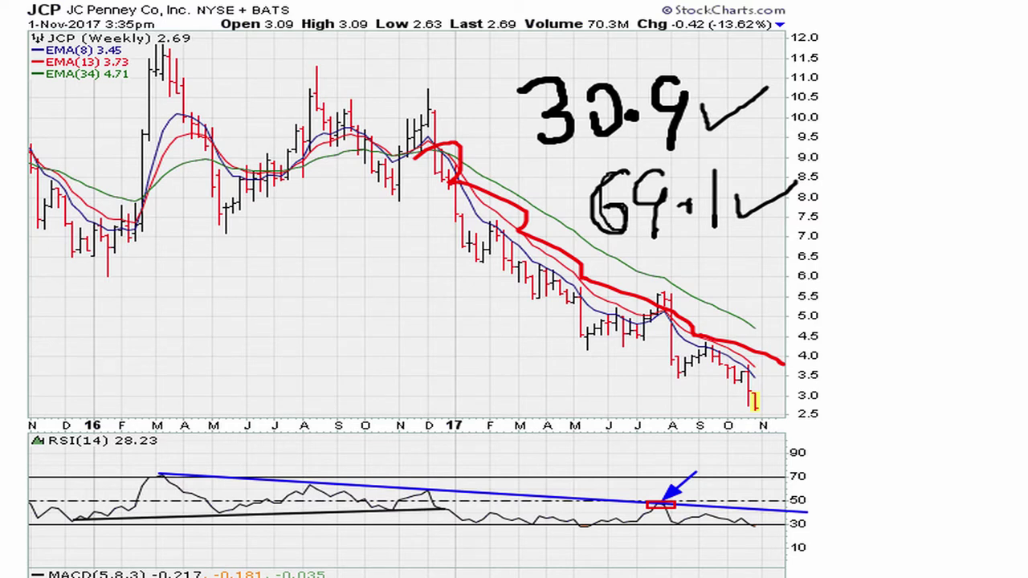
left_click_drag(470, 475, 444, 506)
mouse_move(72, 520)
left_mouse_down()
mouse_move(622, 522)
mouse_move(663, 505)
left_mouse_up()
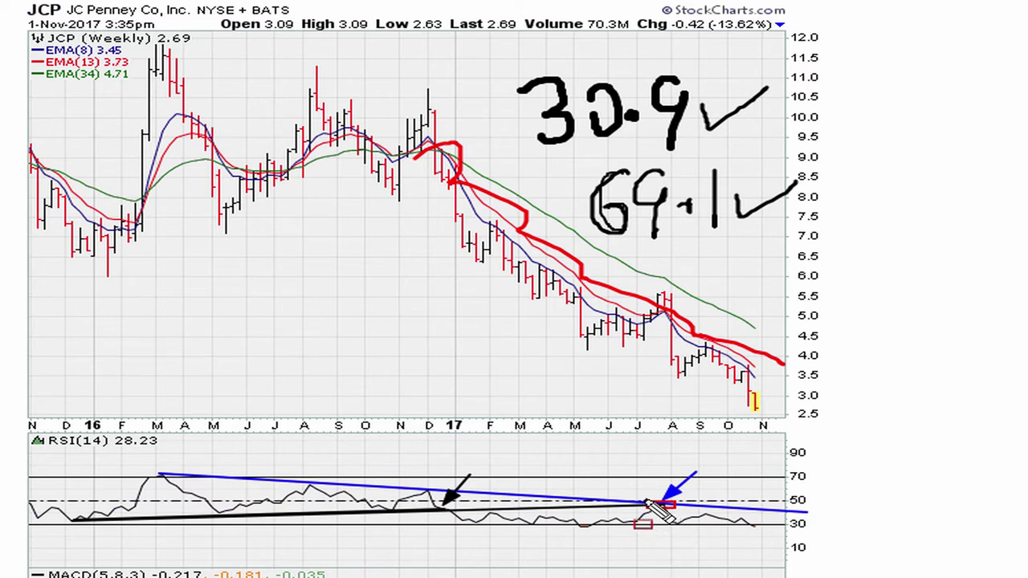
Step: Box the late-July RSI and price peaks in red with an arrow down along the following decline, and erase all annotations
left_click_drag(645, 500, 678, 510)
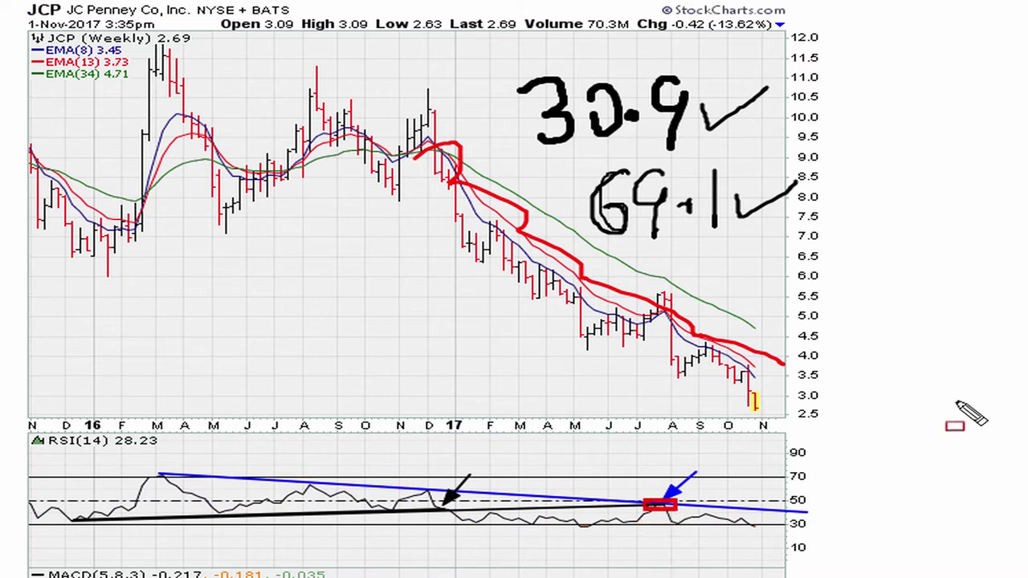
mouse_move(649, 288)
left_mouse_down()
mouse_move(783, 378)
mouse_move(801, 406)
mouse_move(810, 389)
mouse_move(789, 402)
mouse_move(812, 387)
left_mouse_up()
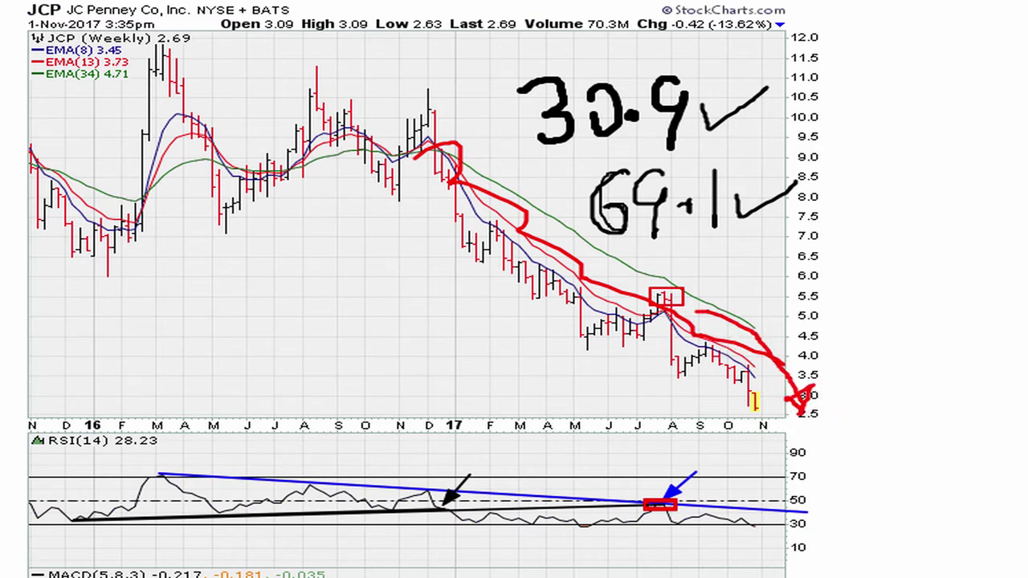
key("e")
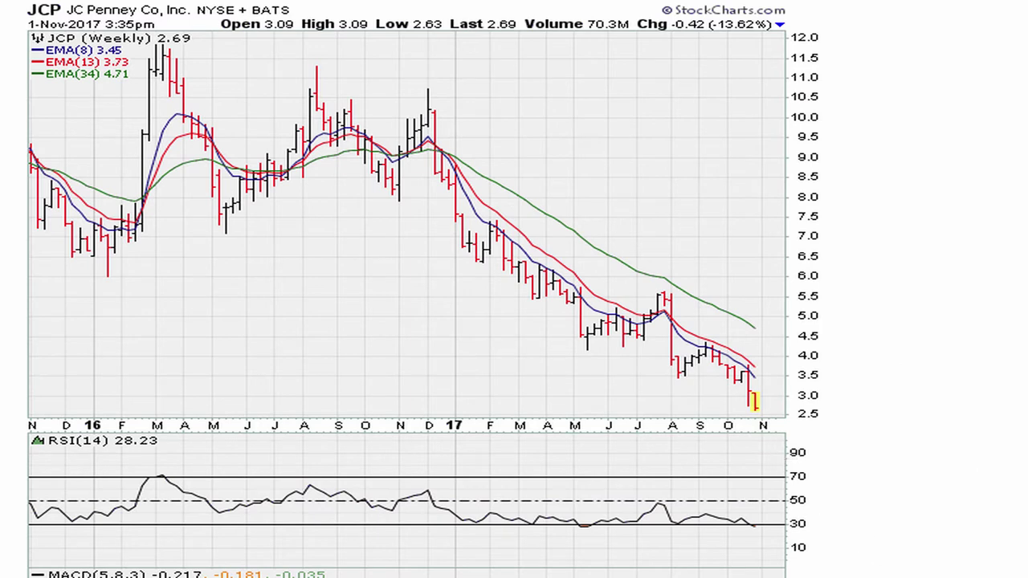
Step: Handwrite 30.9 in red on the empty area of the weekly chart above the declining prices
mouse_move(602, 128)
left_mouse_down()
mouse_move(617, 160)
mouse_move(596, 192)
left_mouse_up()
left_click_drag(696, 167, 727, 162)
left_click(735, 166)
mouse_move(762, 132)
left_mouse_down()
mouse_move(777, 136)
mouse_move(759, 205)
left_mouse_up()
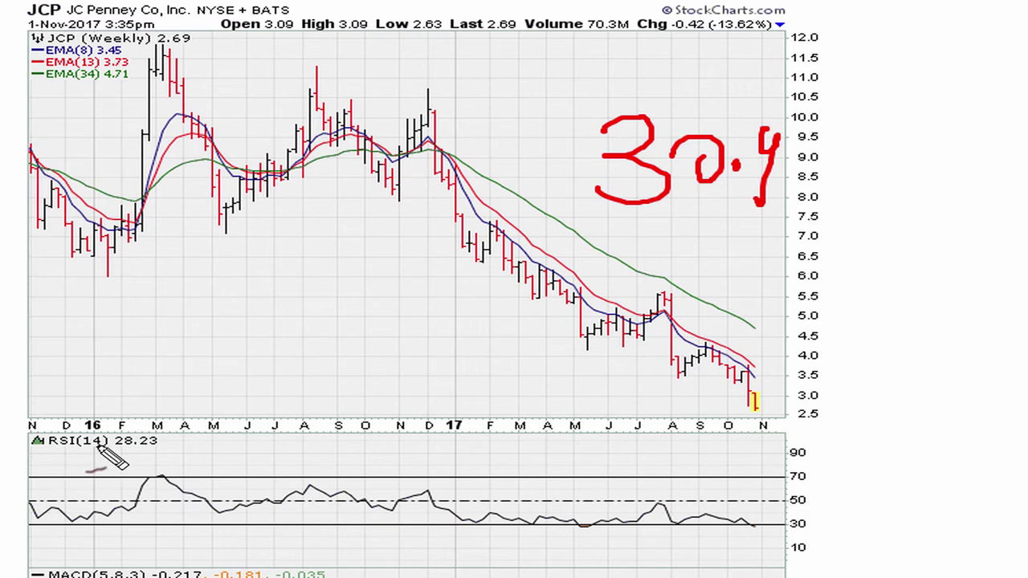
Step: Circle the weekly RSI value in the indicator heading in red and underline the handwritten 30.9 twice
mouse_move(102, 433)
left_mouse_down()
mouse_move(167, 421)
mouse_move(111, 457)
mouse_move(106, 424)
left_mouse_up()
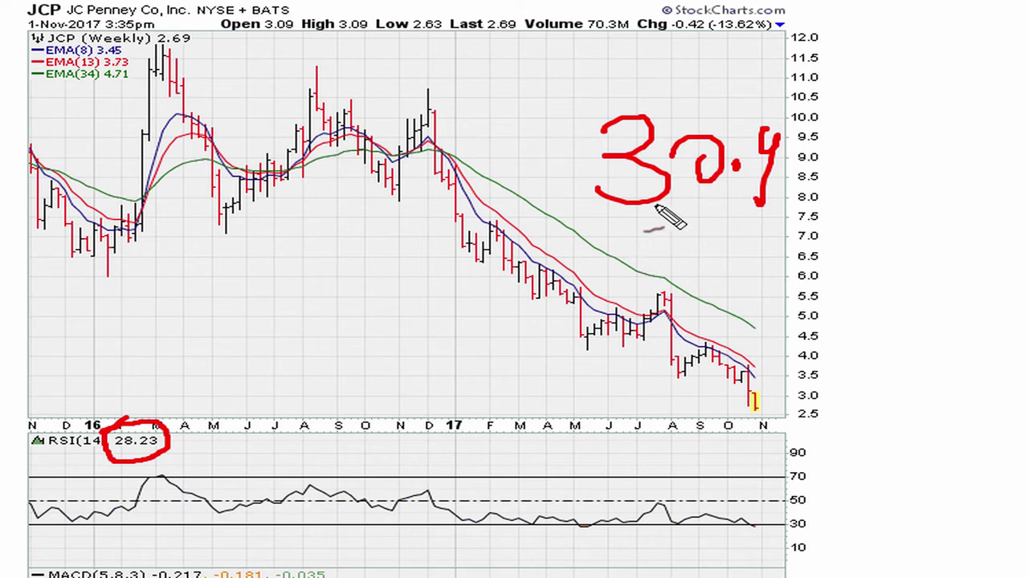
mouse_move(686, 212)
left_mouse_down()
mouse_move(716, 207)
mouse_move(719, 225)
left_mouse_up()
left_click(692, 220)
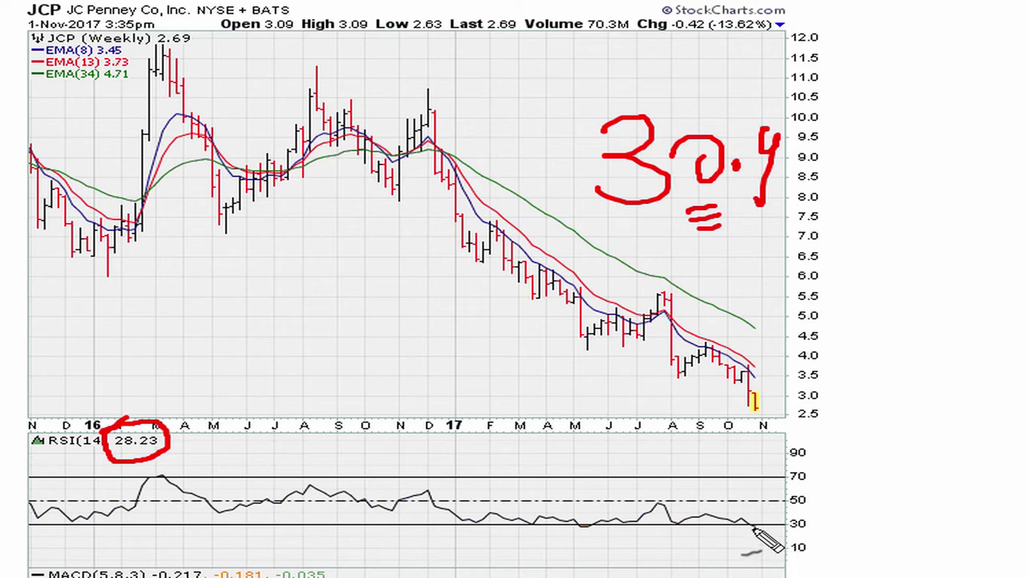
Step: Draw a black upward arrow from the end of the weekly RSI line toward 50 and switch to the daily chart
mouse_move(755, 526)
left_mouse_down()
mouse_move(788, 509)
mouse_move(791, 493)
mouse_move(800, 499)
left_mouse_up()
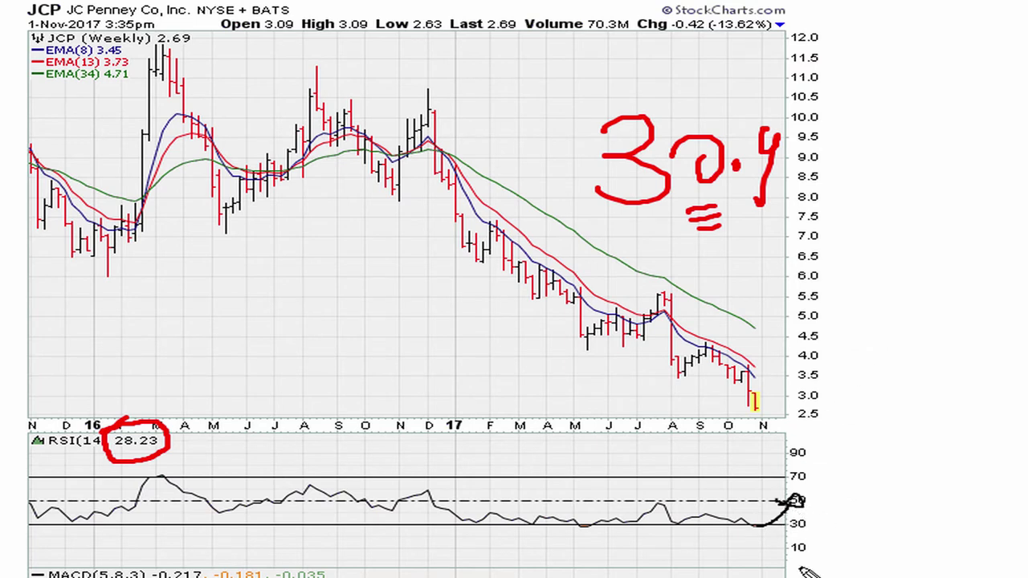
key("Escape")
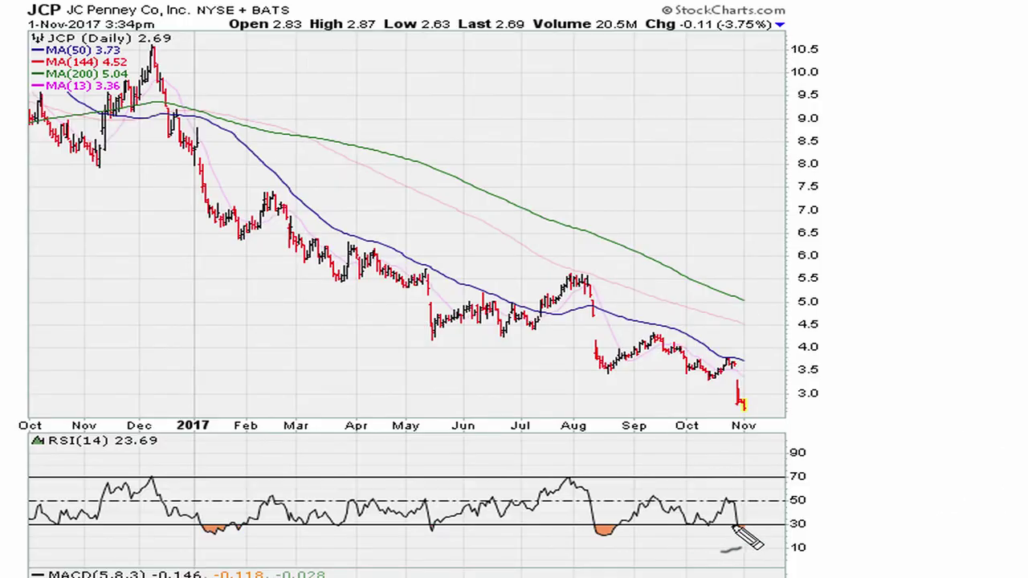
Step: Circle the latest RSI dip below 30 on the daily chart in black and undo the circle
mouse_move(732, 526)
left_mouse_down()
mouse_move(763, 521)
mouse_move(751, 543)
mouse_move(732, 522)
left_mouse_up()
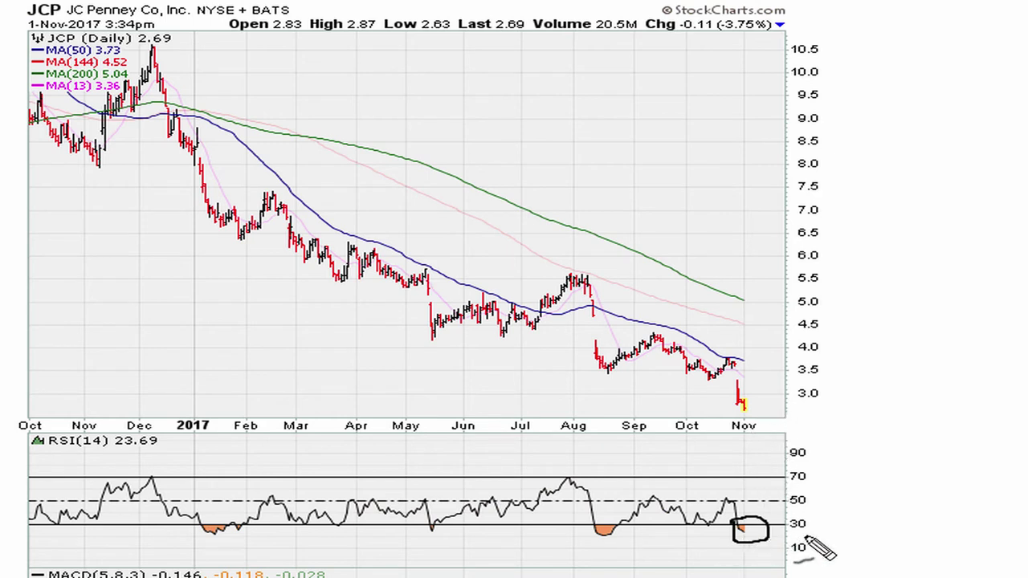
key("ctrl+z")
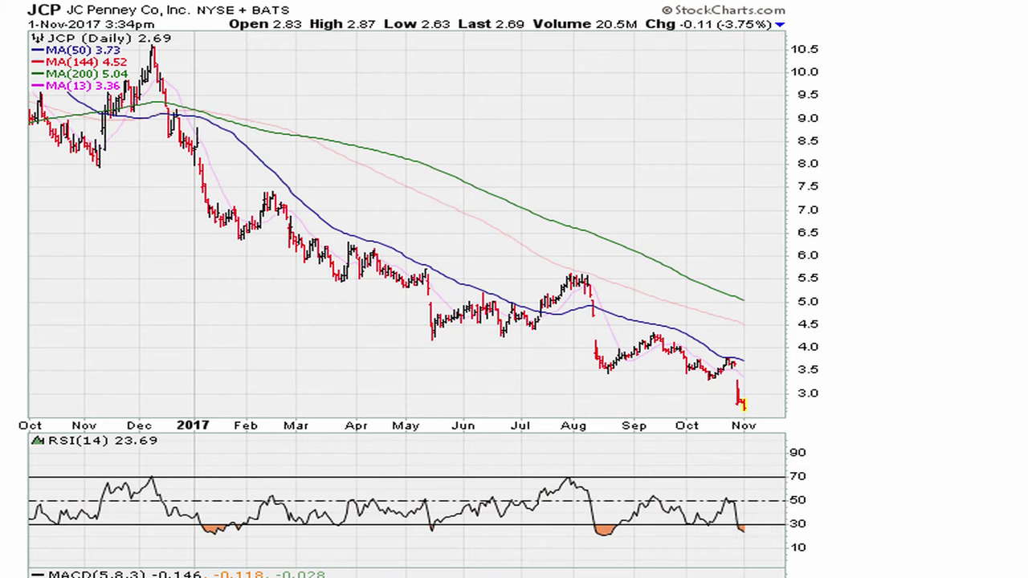
Step: Switch to the monthly JCP chart and box the end of the RSI line at the 30 level in red
key("Right")
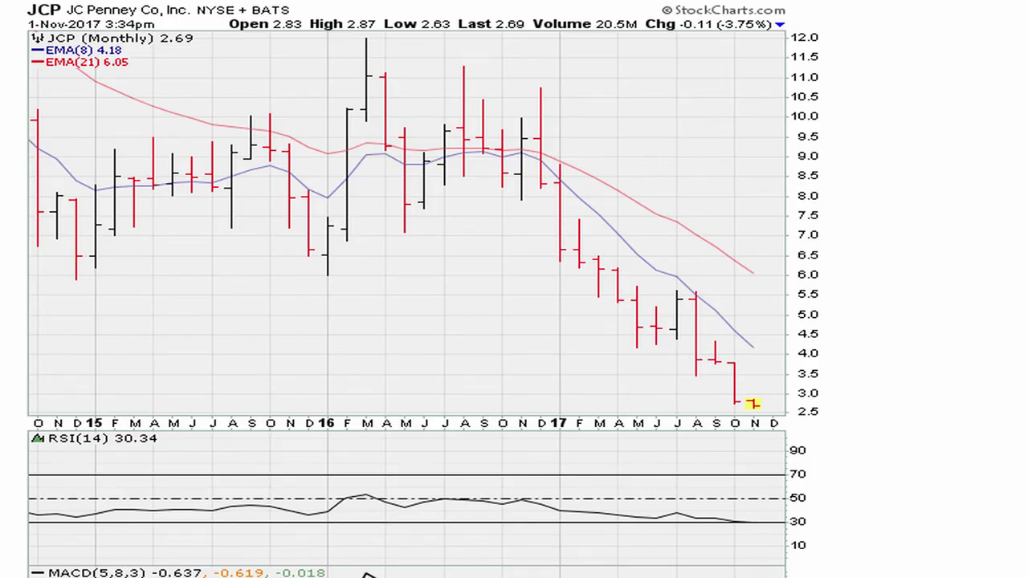
mouse_move(732, 514)
left_mouse_down()
mouse_move(746, 537)
mouse_move(779, 536)
left_mouse_up()
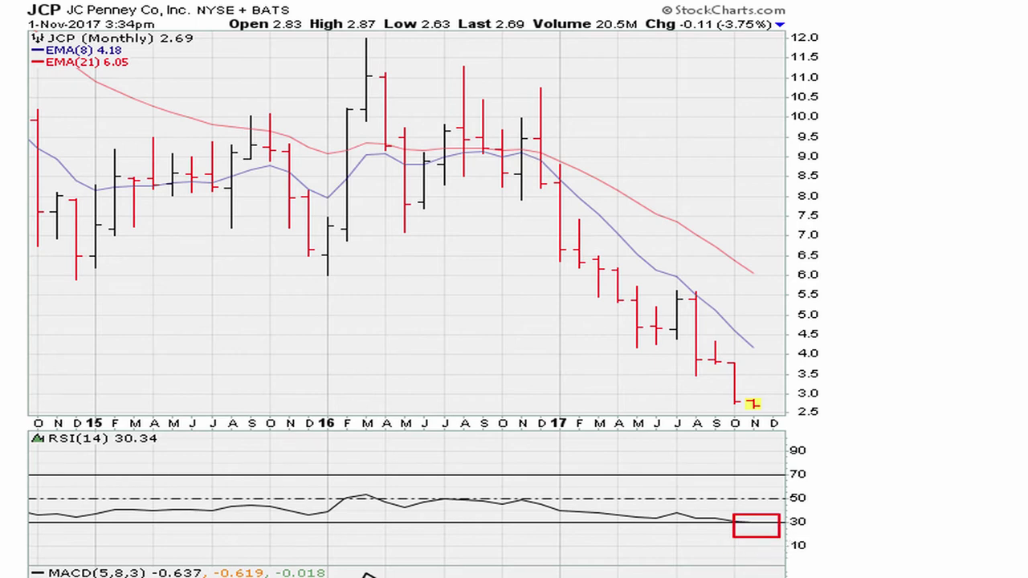
Step: Handwrite 30.9 in black in the empty area below the 2016 prices of the monthly chart
left_click_drag(402, 332, 394, 401)
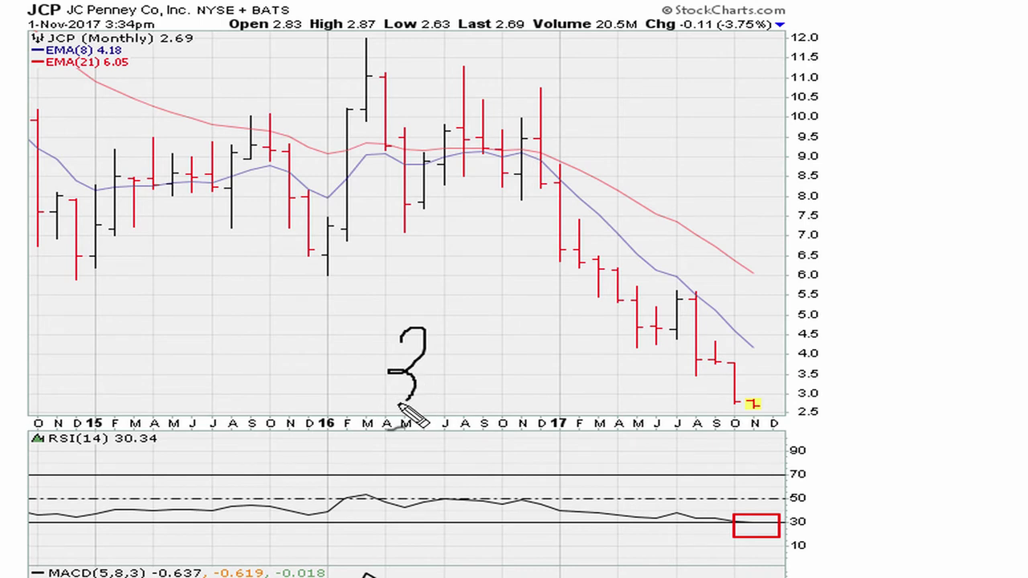
mouse_move(402, 340)
left_mouse_down()
mouse_move(427, 329)
mouse_move(387, 371)
mouse_move(393, 397)
left_mouse_up()
mouse_move(428, 359)
left_mouse_down()
mouse_move(434, 385)
mouse_move(430, 360)
mouse_move(485, 385)
left_mouse_up()
left_click(459, 369)
left_click(491, 334)
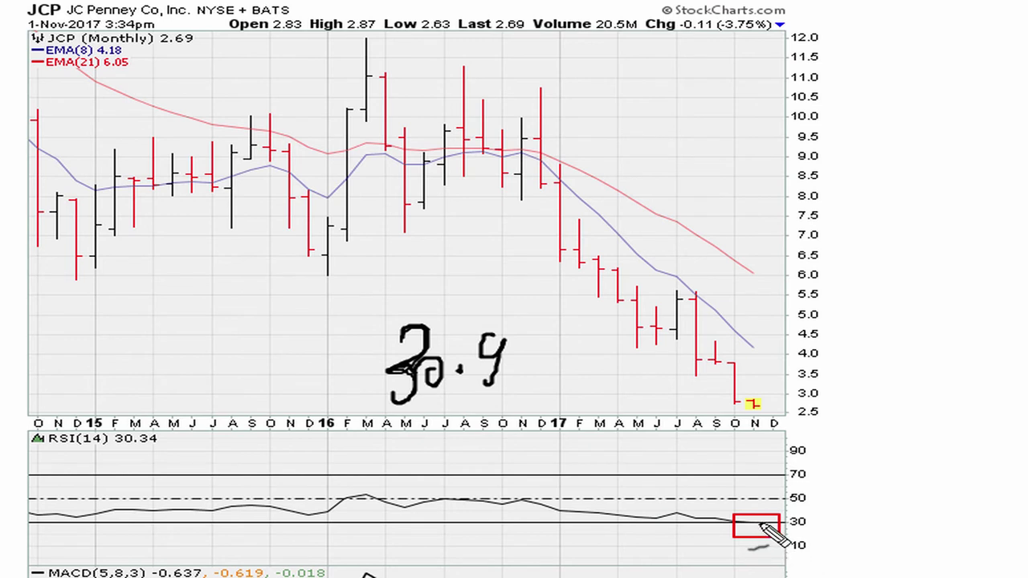
Step: Draw a black upward arrow from the end of the monthly RSI line toward 50 and switch to the 60-minute chart
left_click_drag(758, 522, 801, 518)
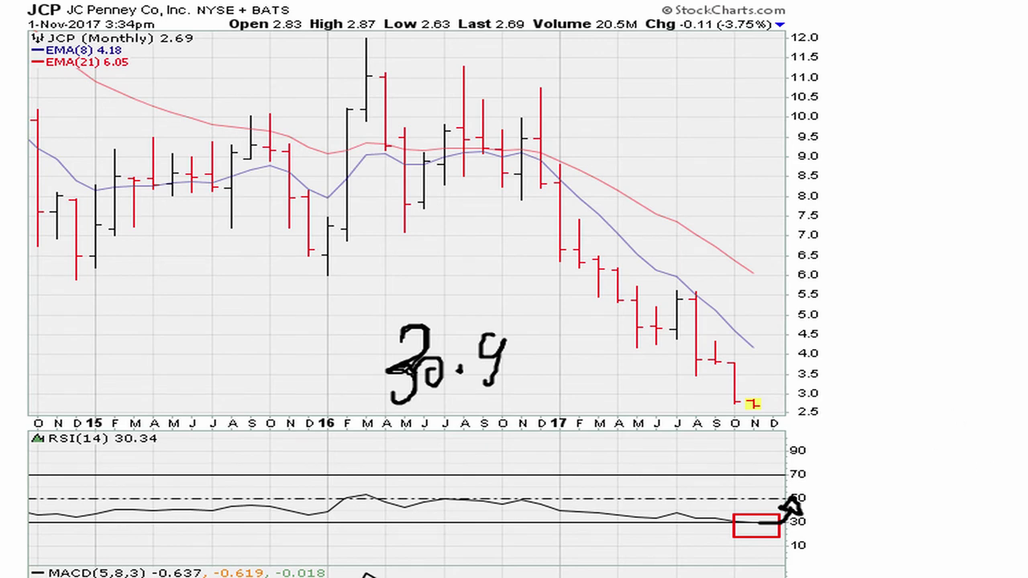
key("e")
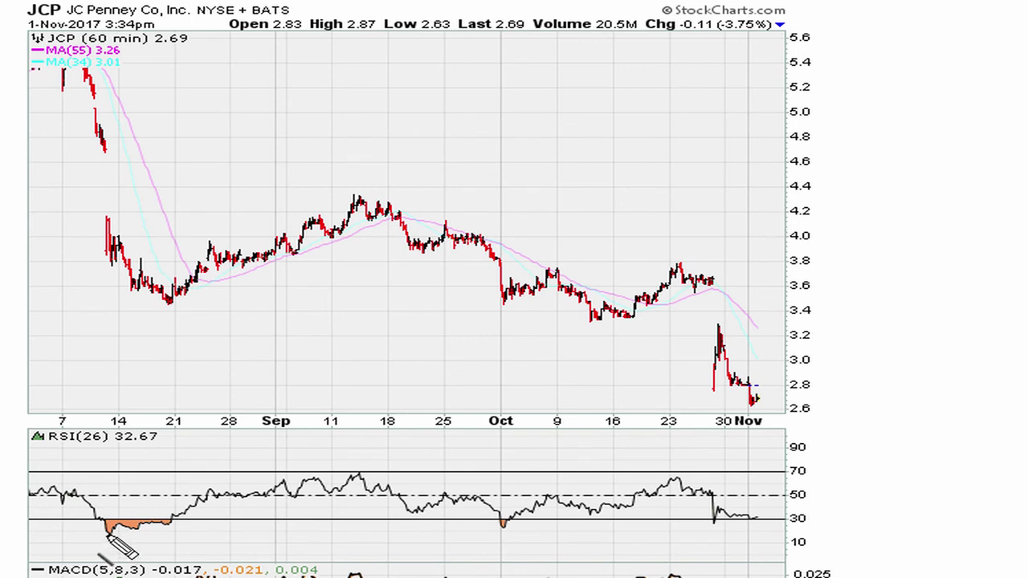
Step: Draw a black support line under the 60-minute RSI lows with an arrow at its latest touch, and switch to the daily chart
left_click_drag(109, 534, 827, 519)
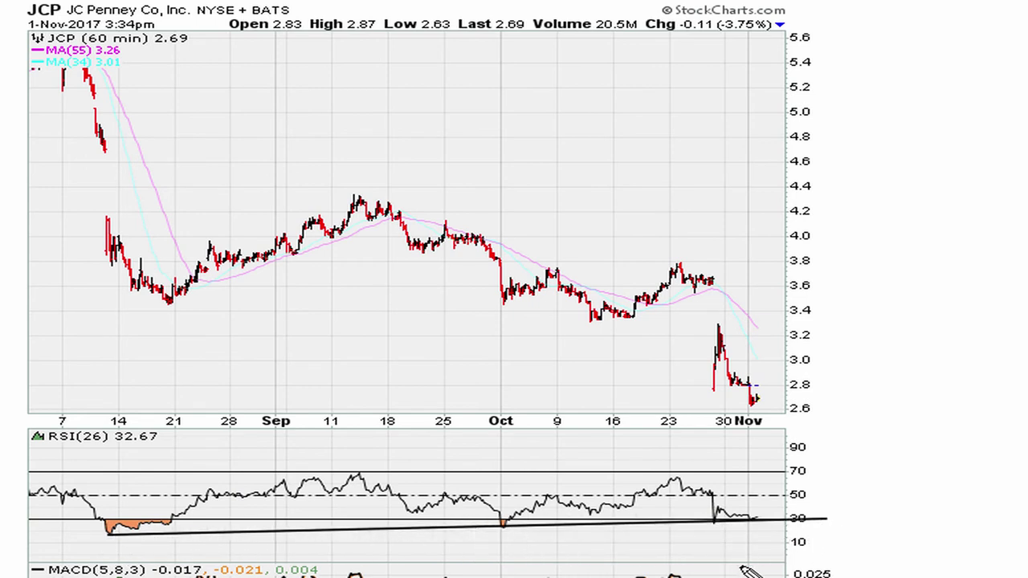
mouse_move(734, 568)
left_mouse_down()
mouse_move(755, 525)
mouse_move(745, 523)
mouse_move(764, 534)
left_mouse_up()
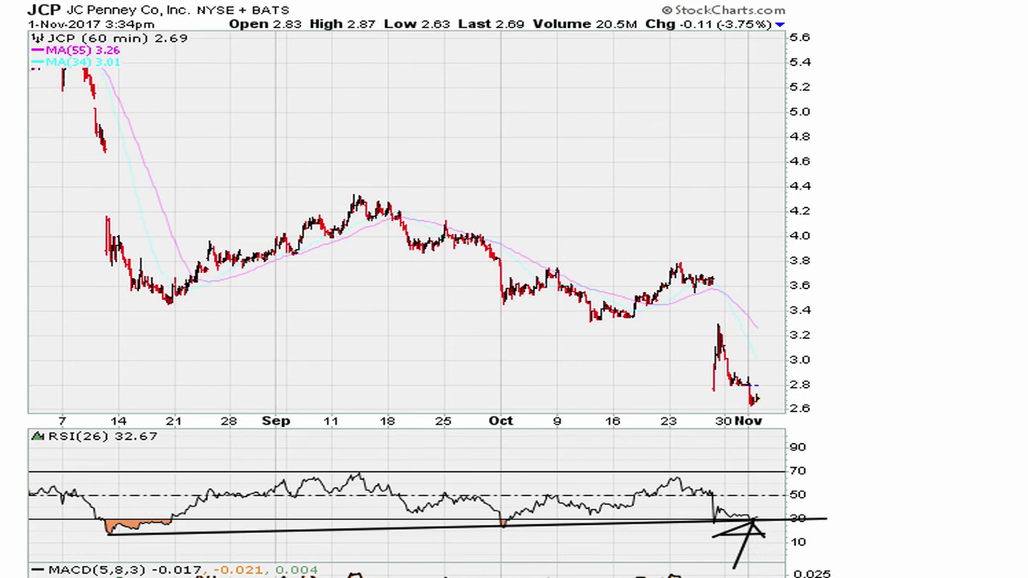
key("Escape")
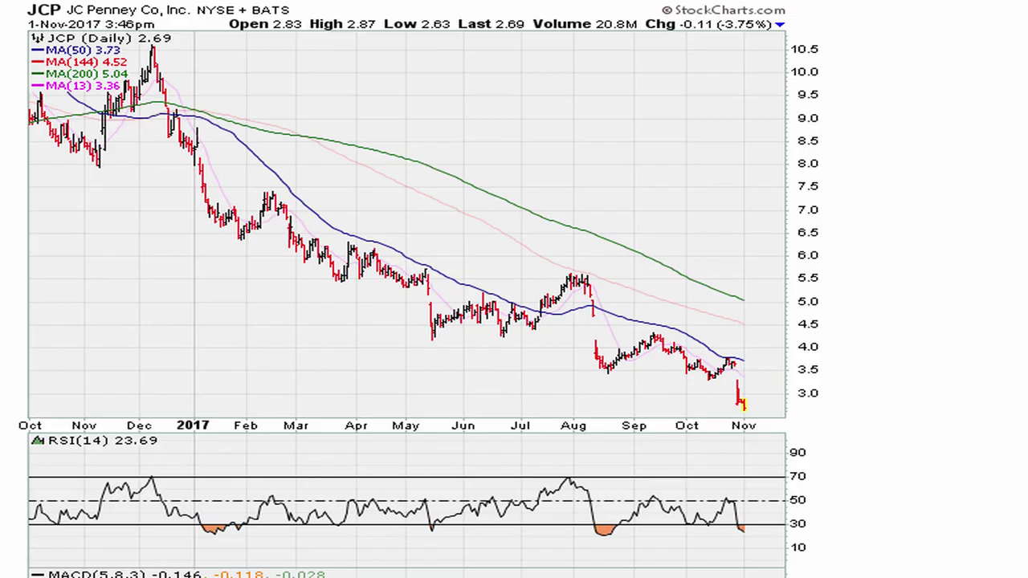
Step: Draw black upward arrows from the latest RSI lows on the daily and weekly charts, clearing each one
left_click_drag(741, 530, 776, 504)
key("ctrl+z")
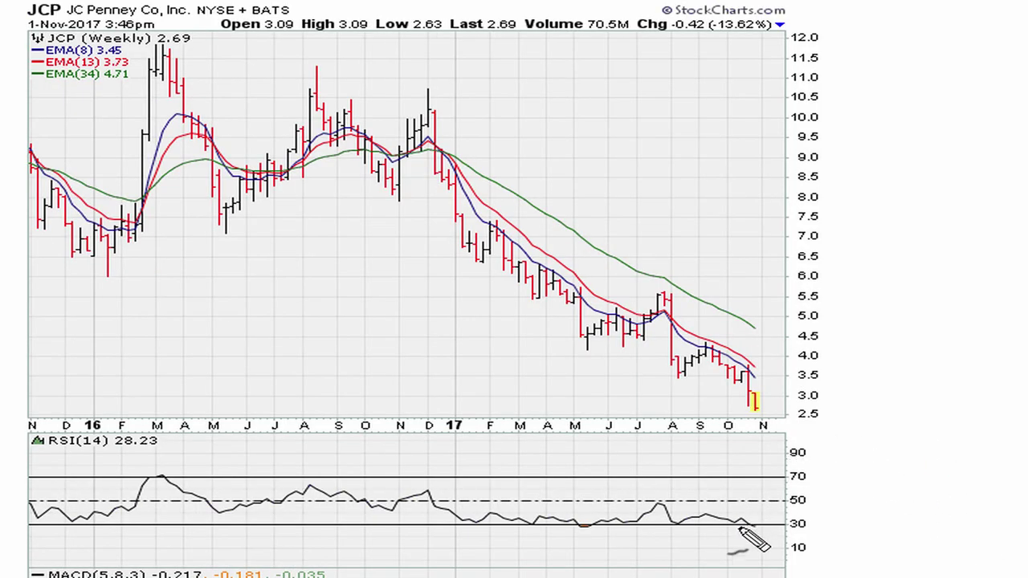
left_click_drag(751, 530, 785, 516)
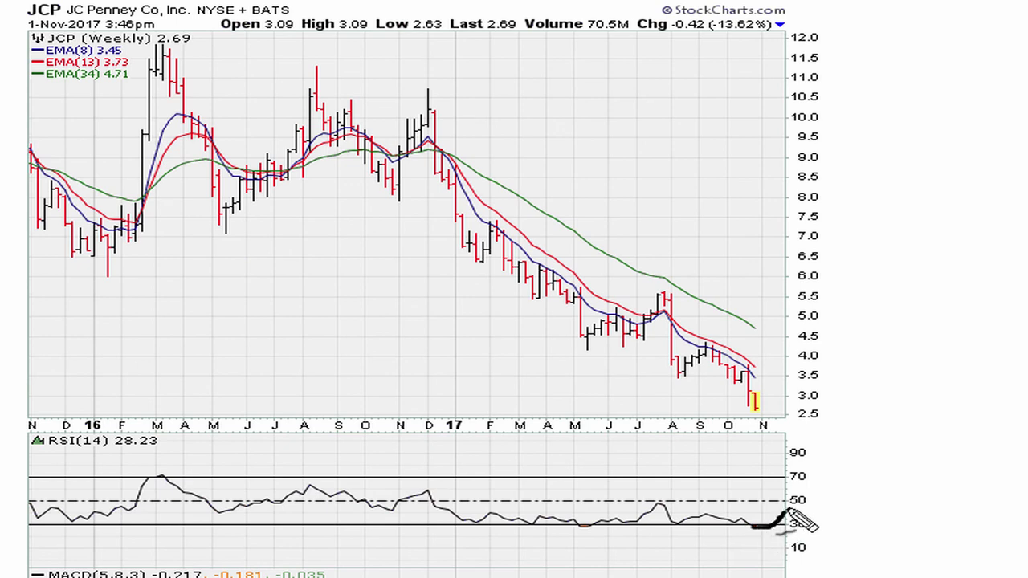
key("Escape")
Step: Switch to the monthly chart and handwrite 30.9 in black below the 2016 prices
left_click(19, 62)
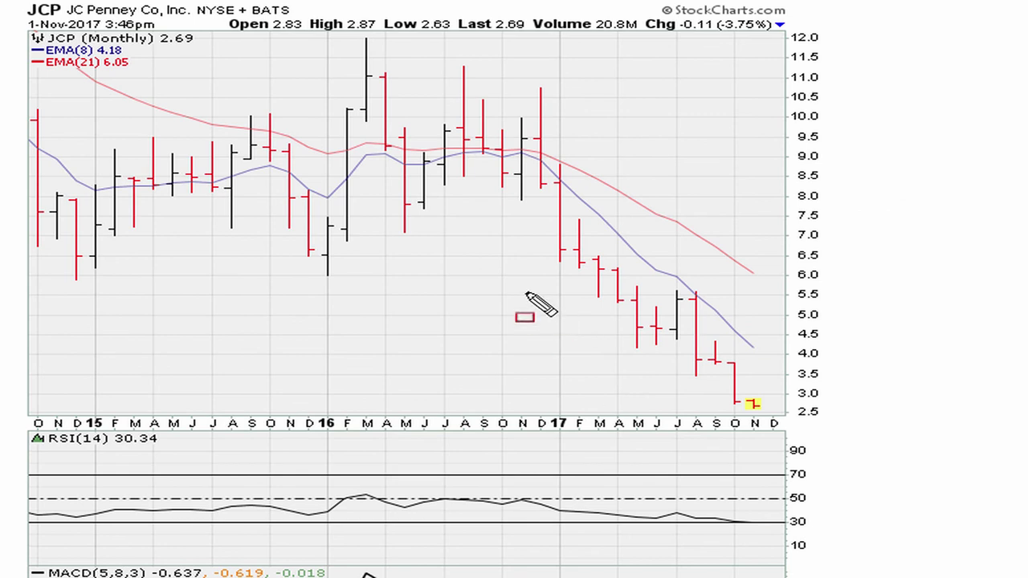
mouse_move(410, 324)
left_mouse_down()
mouse_move(424, 366)
mouse_move(464, 328)
mouse_move(471, 356)
mouse_move(511, 356)
mouse_move(502, 369)
left_mouse_up()
left_click(481, 347)
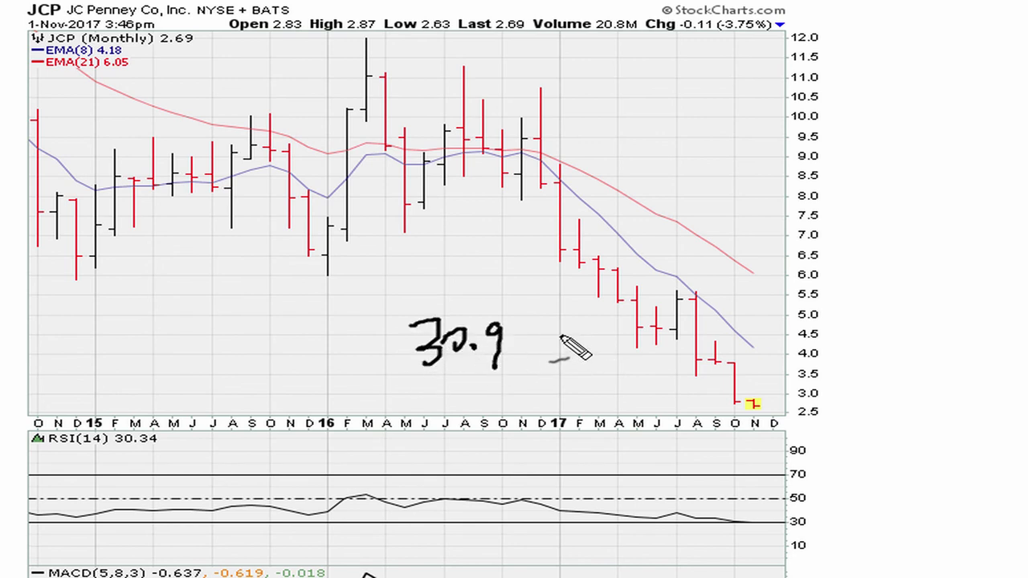